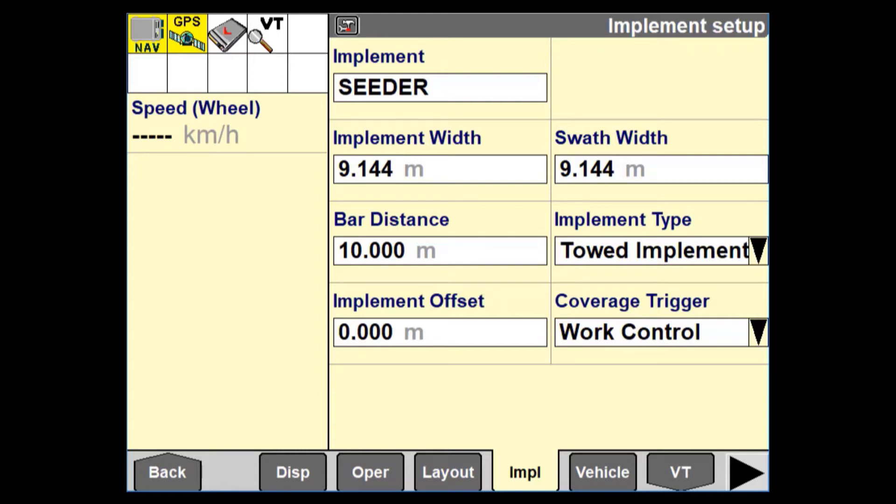
Review the Coverage Trigger choices Auto Guidance and Work Control, keeping Work Control selected
click(653, 332)
click(570, 252)
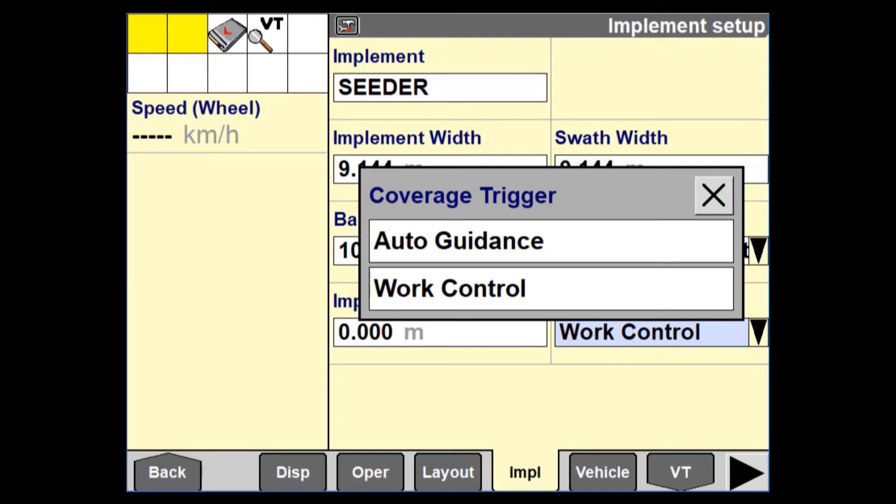
click(569, 294)
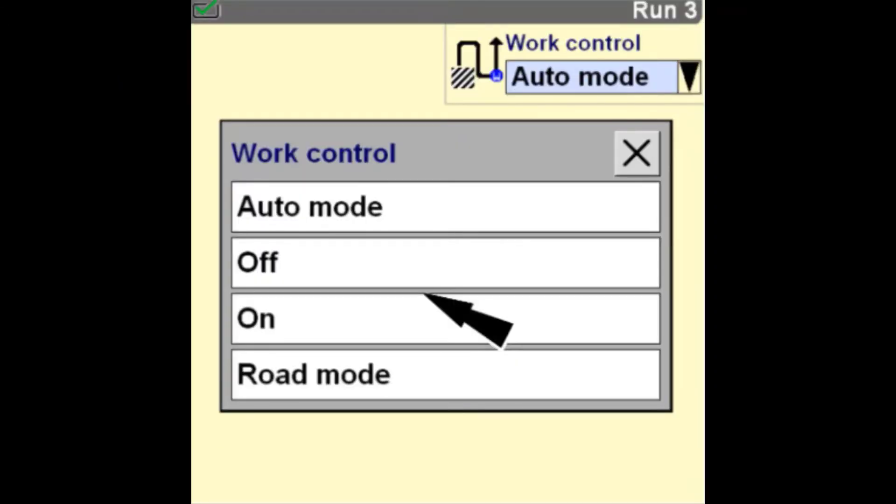
click(429, 65)
click(348, 322)
click(414, 384)
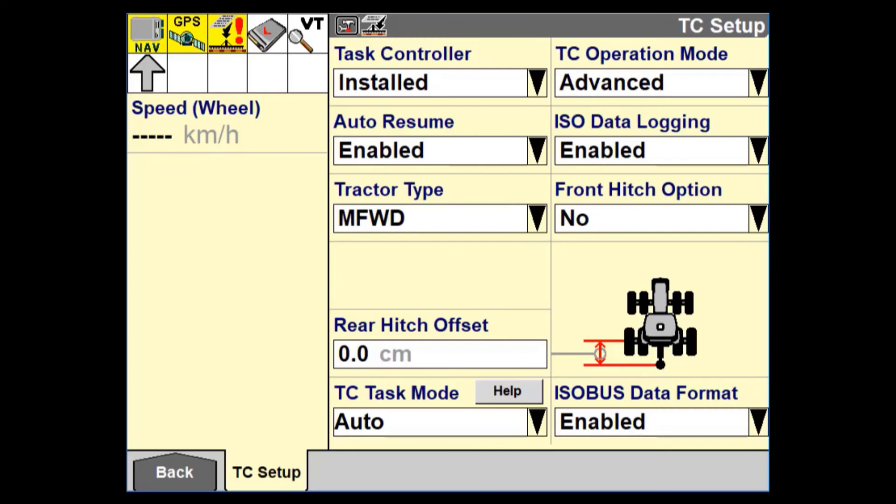
Check that the TC Setup page shows Task Controller Installed
click(483, 91)
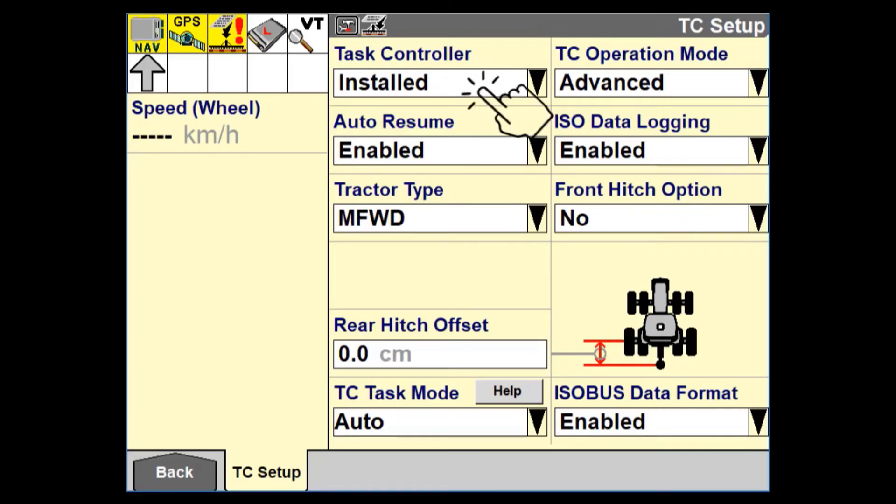